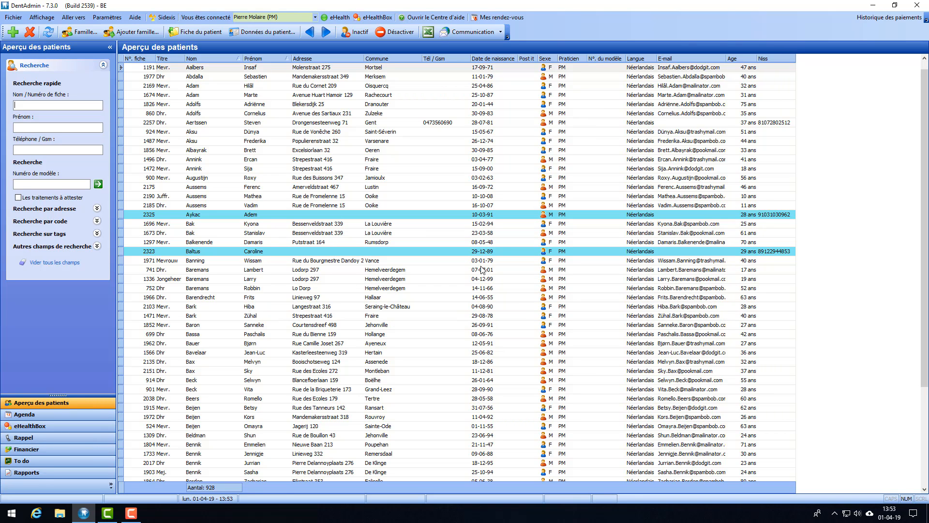
Step: Open the 29-year-old patient's record, view the Schéma graphique chart, then its Communication page
mouse_move(405, 82)
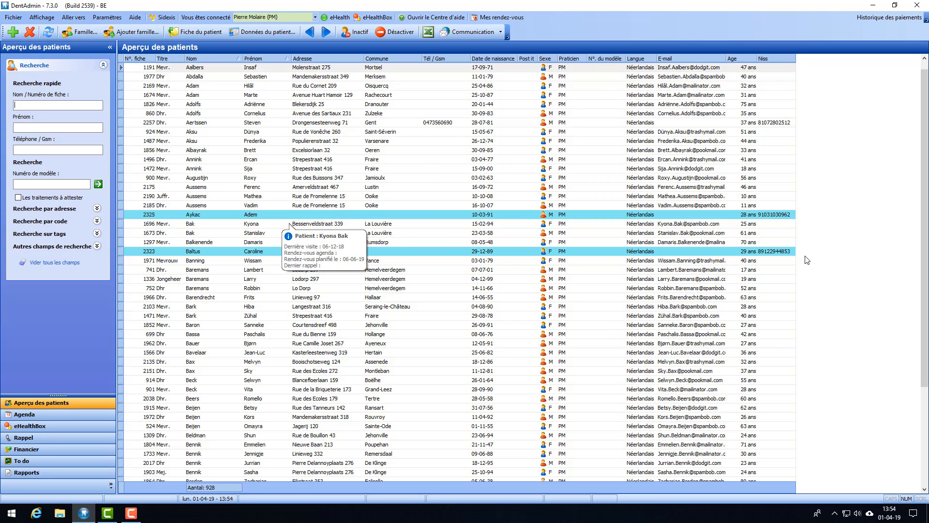
double_click(252, 252)
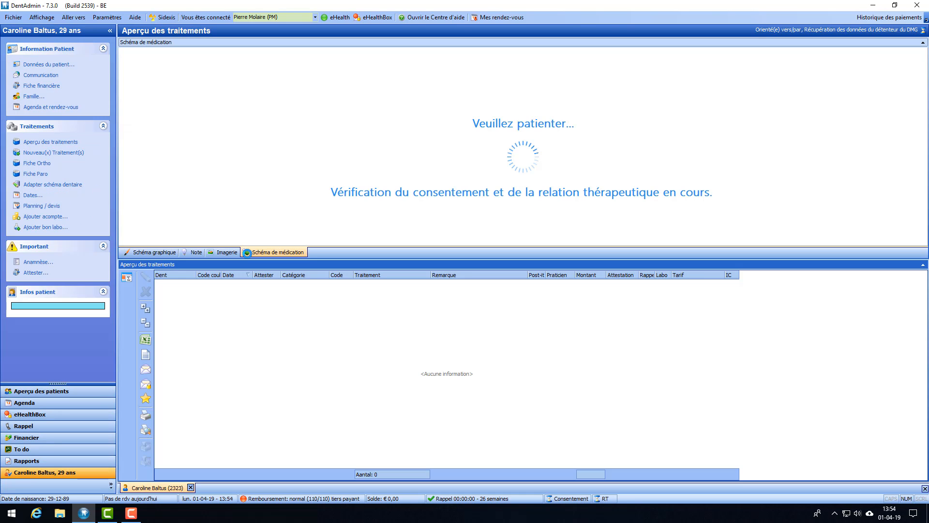
left_click(173, 253)
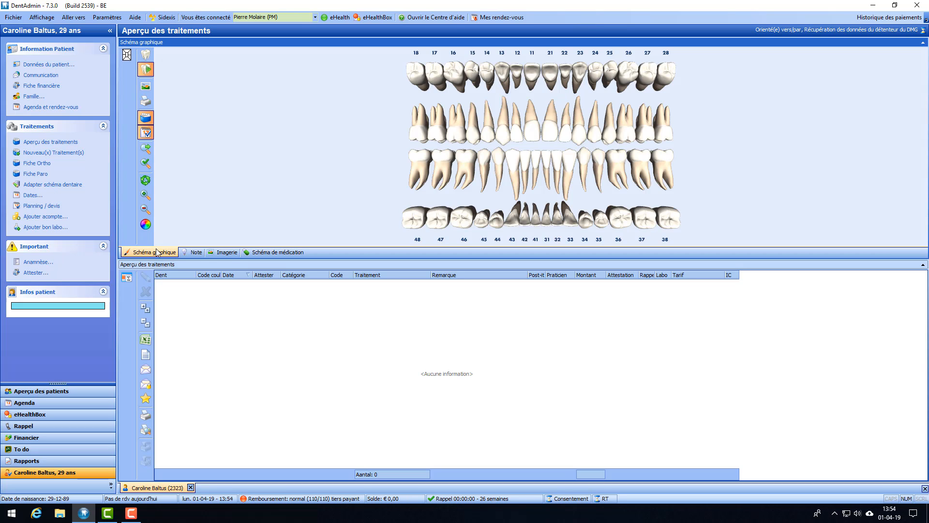
left_click(35, 75)
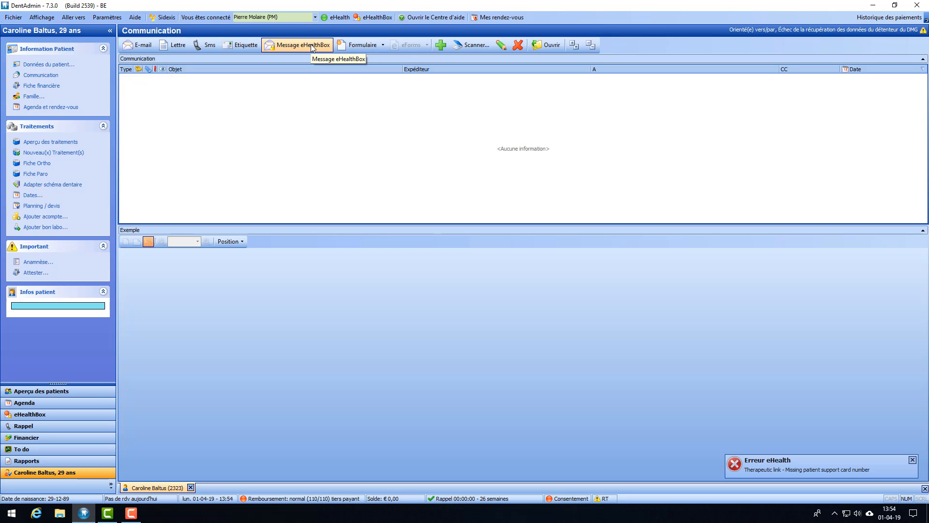
left_click(371, 18)
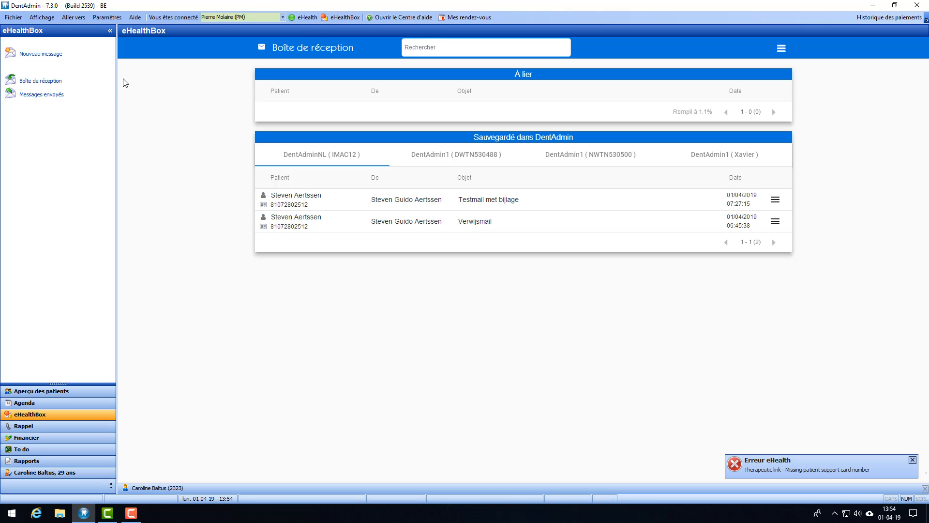
left_click(36, 54)
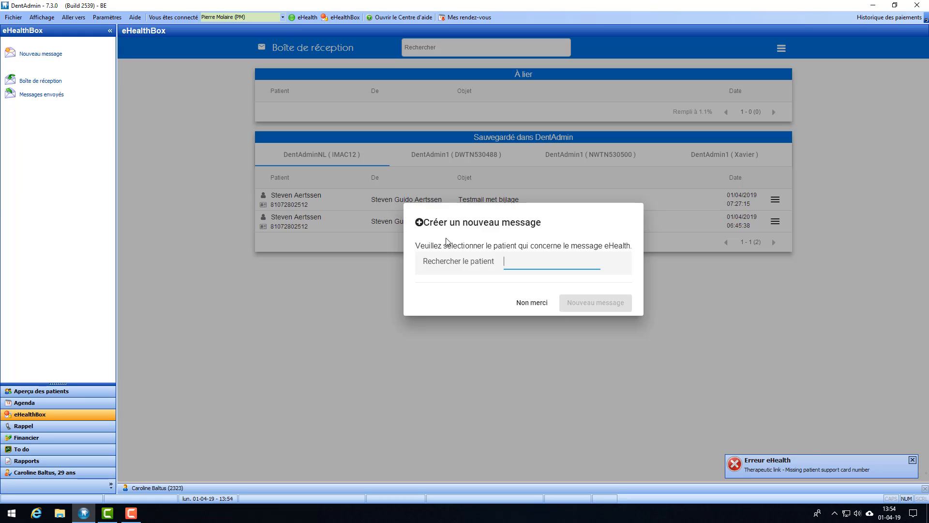
left_click(535, 306)
left_click(165, 488)
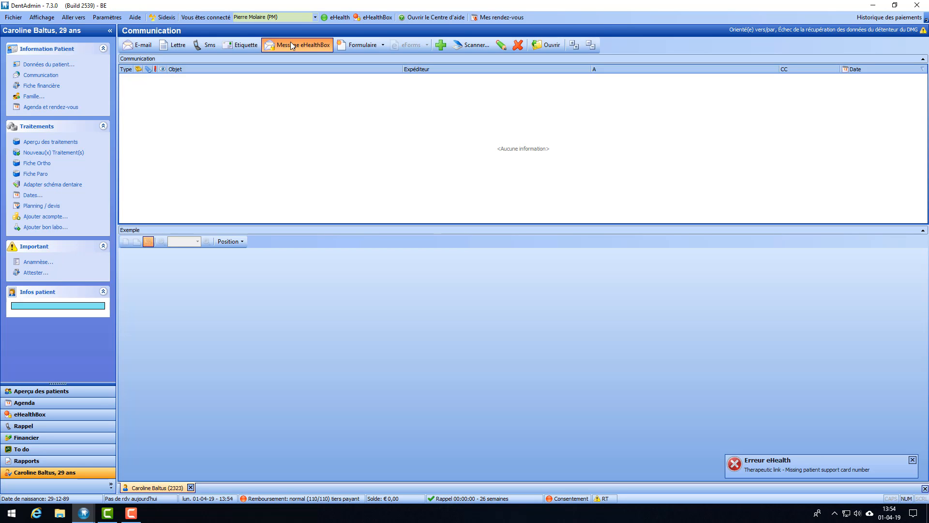
Step: Bring the 'message eHealthBox' window to the front from the DentAdmin taskbar icon
mouse_move(86, 503)
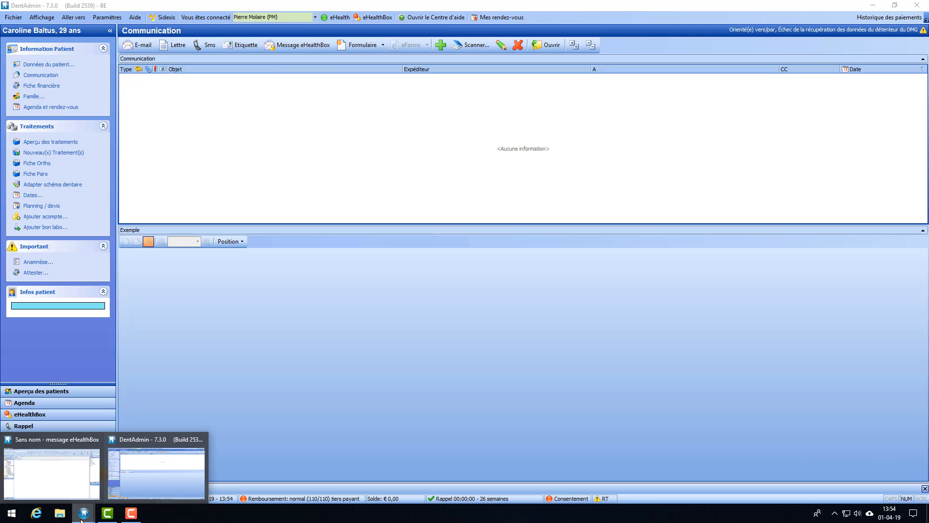
left_click(46, 468)
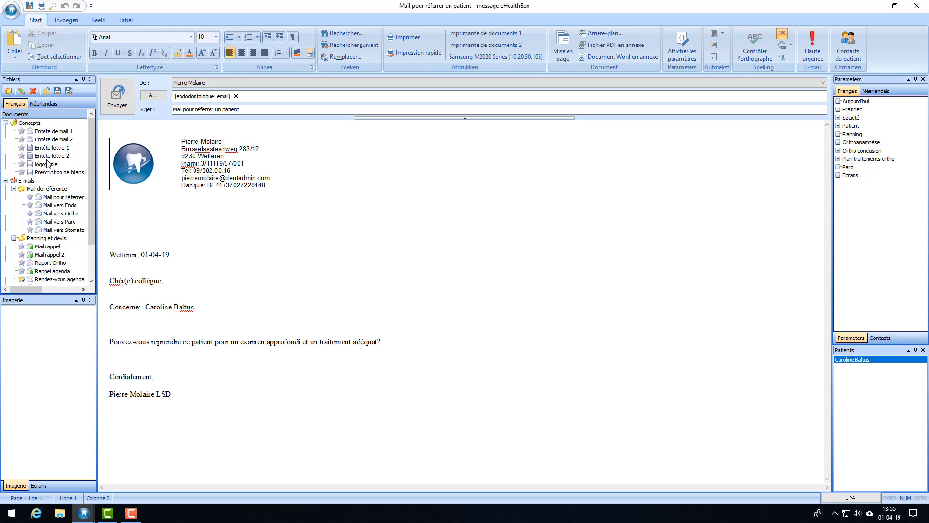
Step: Apply the 'Mail pour référer un patient' template and remove the [endodontologue_email] recipient
left_click(67, 197)
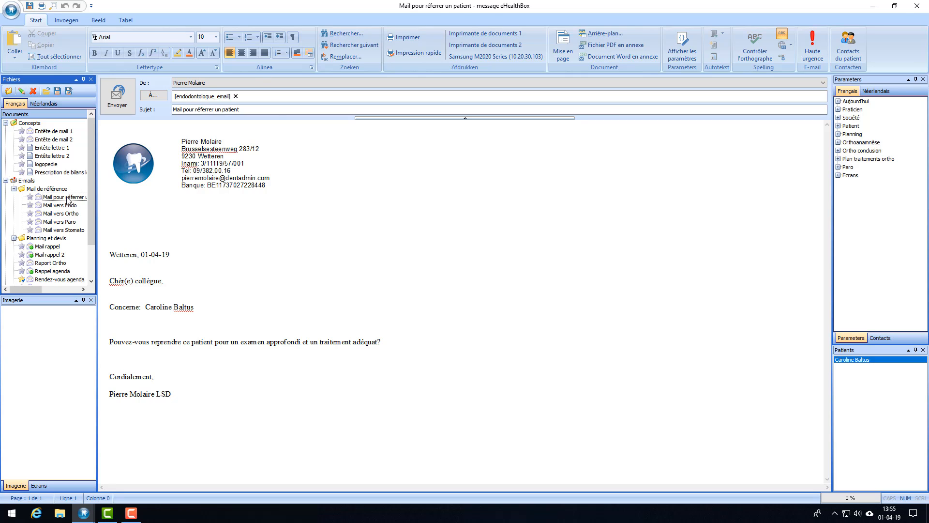
left_click(236, 96)
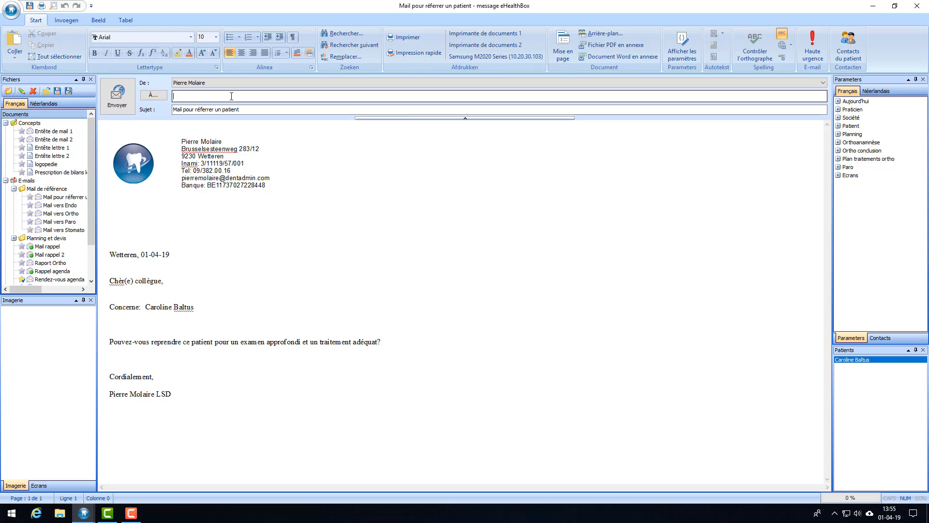
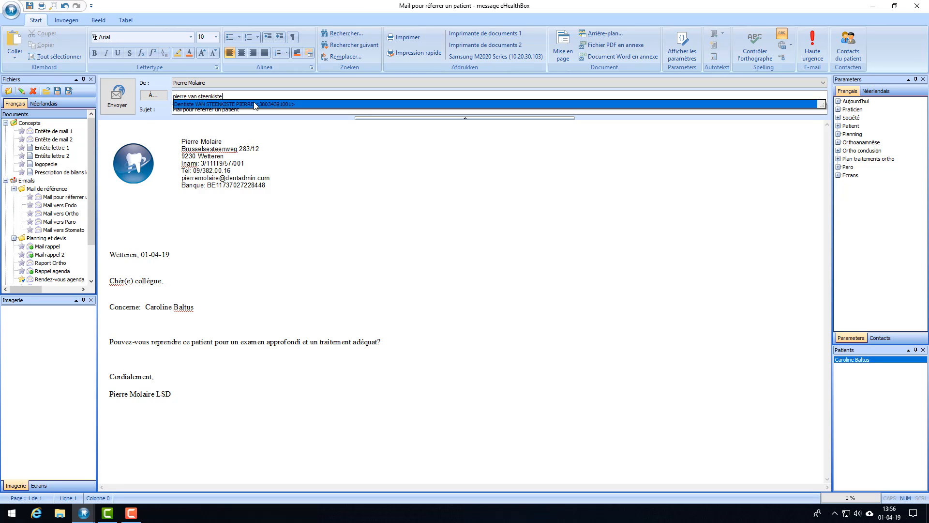
Step: Look up the dentist colleague by name in the À field and set them as recipient
left_click(285, 104)
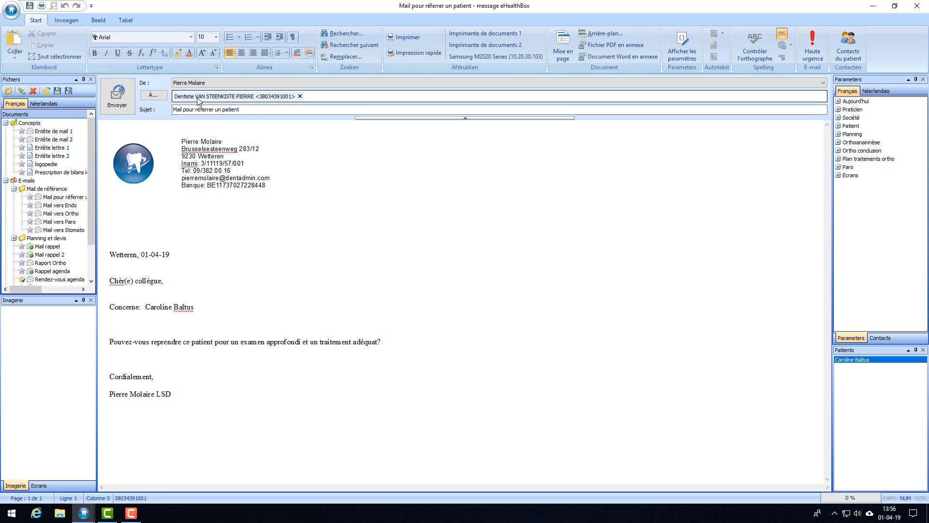
left_click(299, 96)
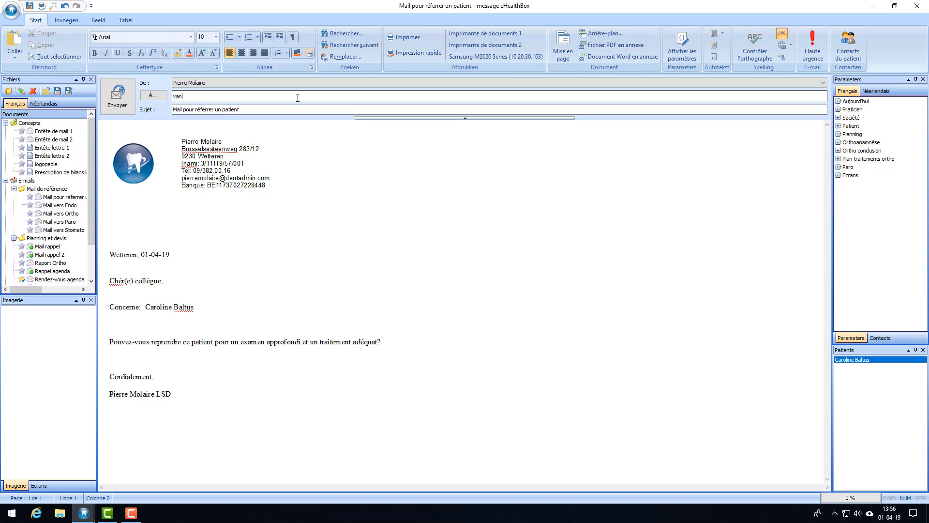
left_click(247, 105)
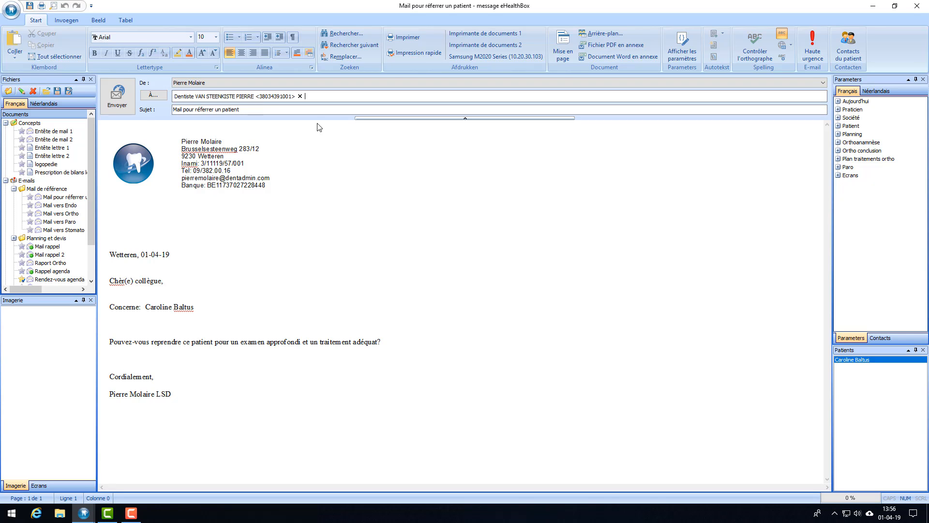
left_click(300, 96)
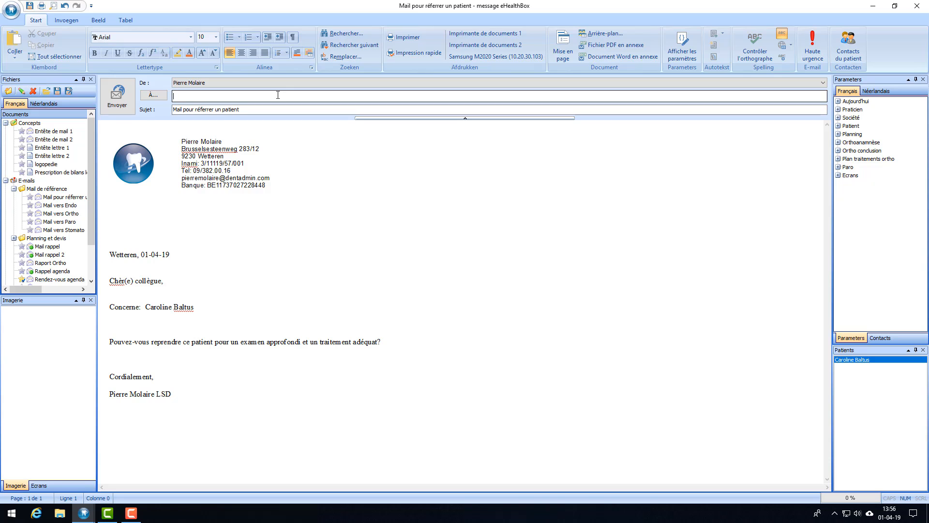
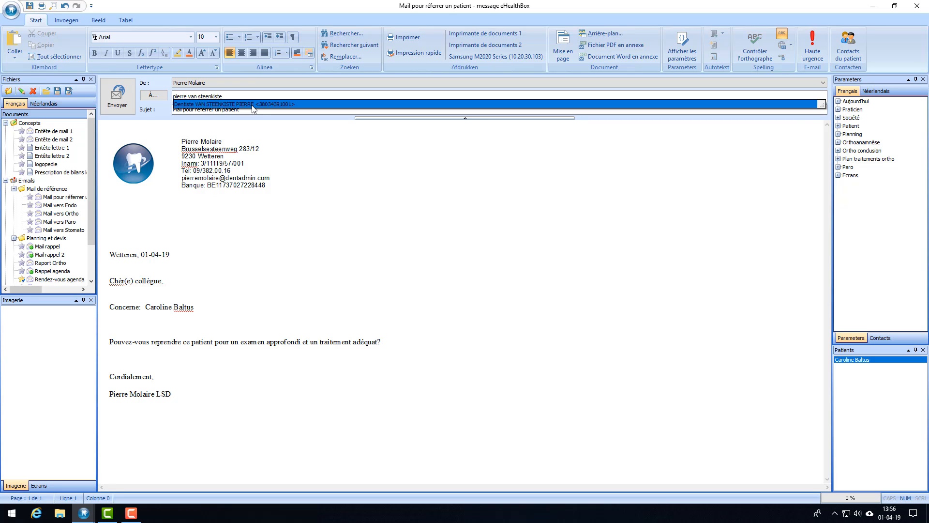
left_click(252, 109)
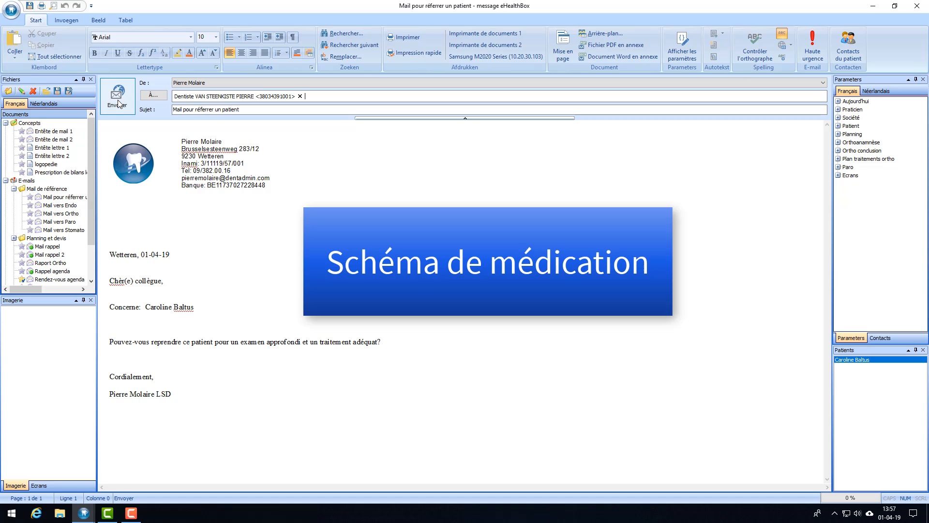
Step: Send the referral mail with Envoyer and close the patient's record tab
left_click(118, 103)
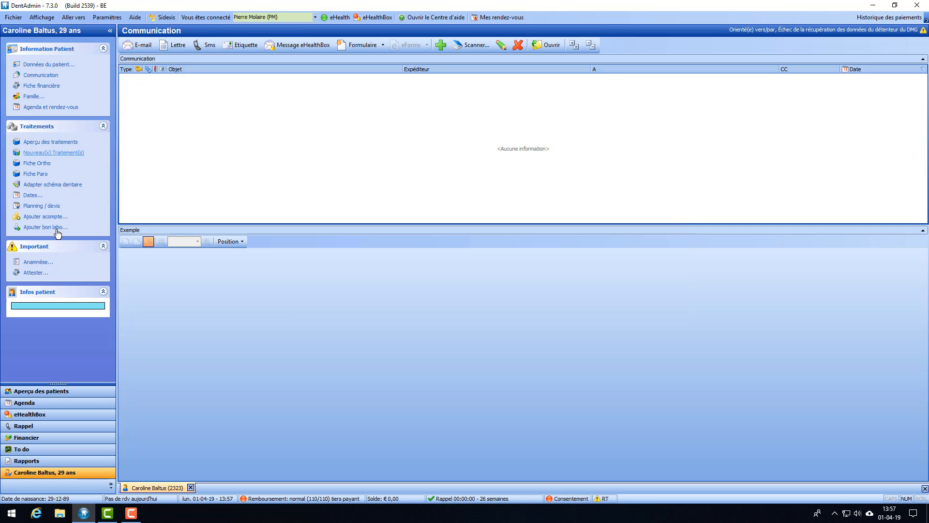
left_click(191, 487)
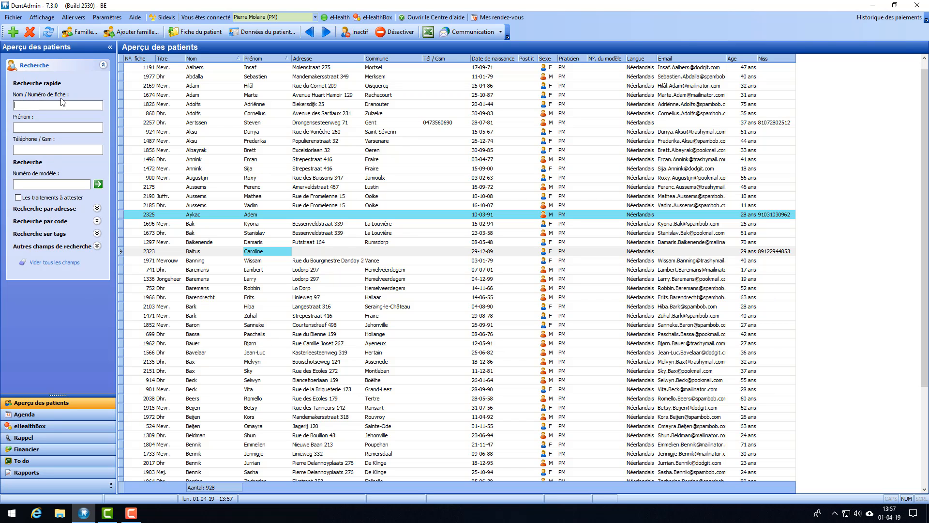
Step: Search 'de' in Nom / Numéro de fiche and open the 52-year-old patient's record
type("devos")
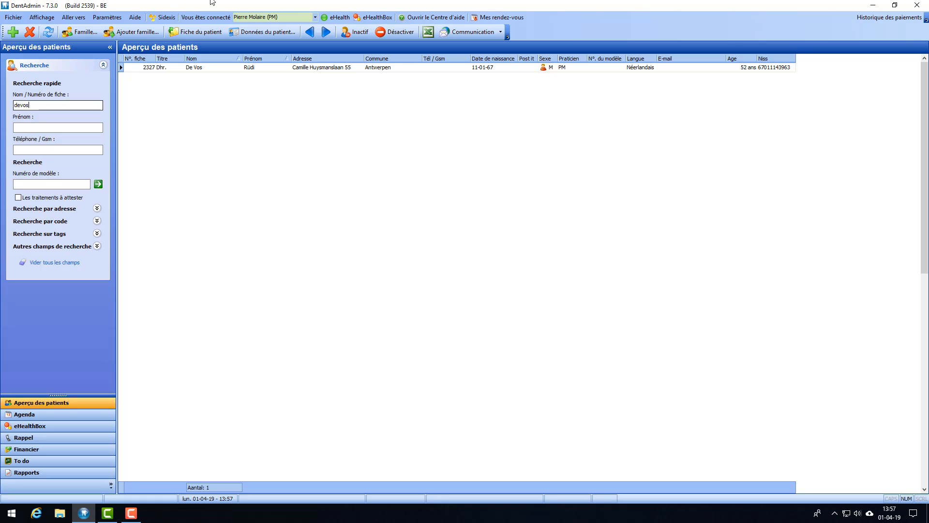
double_click(208, 68)
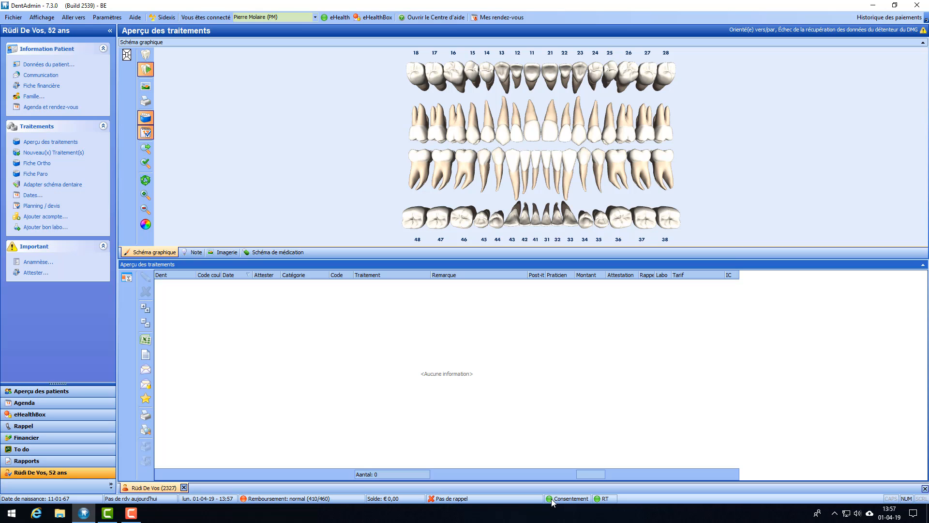
mouse_move(549, 499)
mouse_move(599, 499)
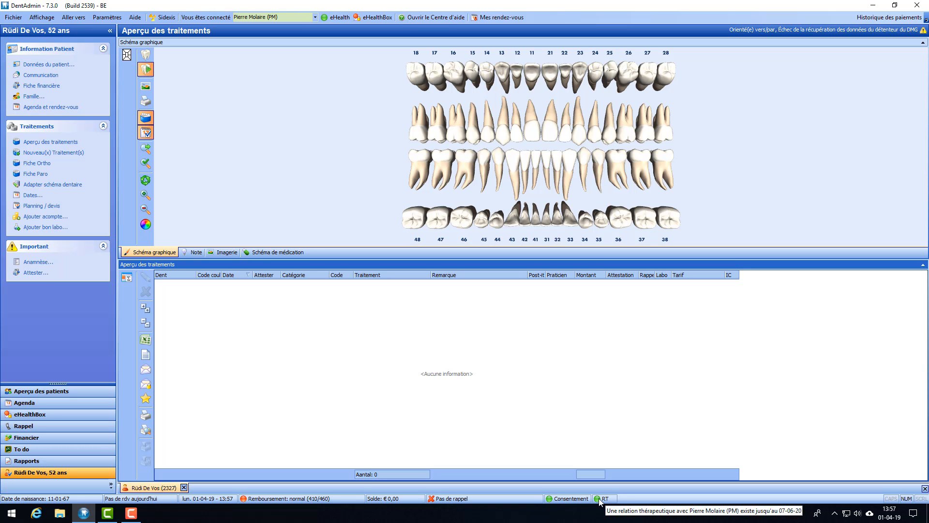
left_click(552, 501)
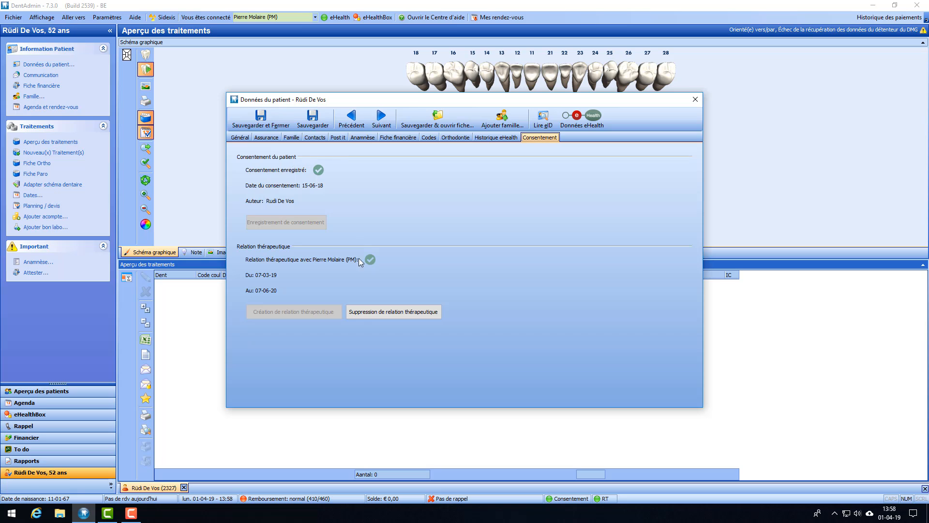
left_click(695, 100)
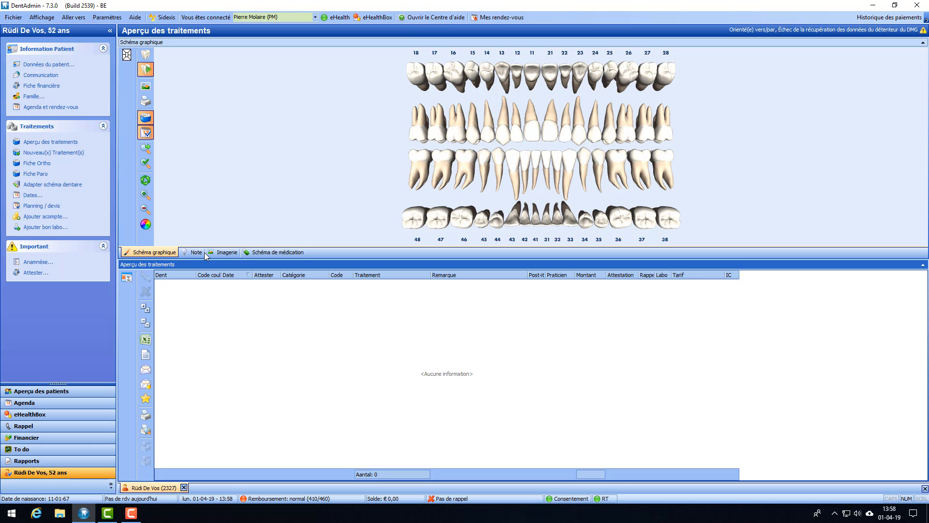
left_click(274, 254)
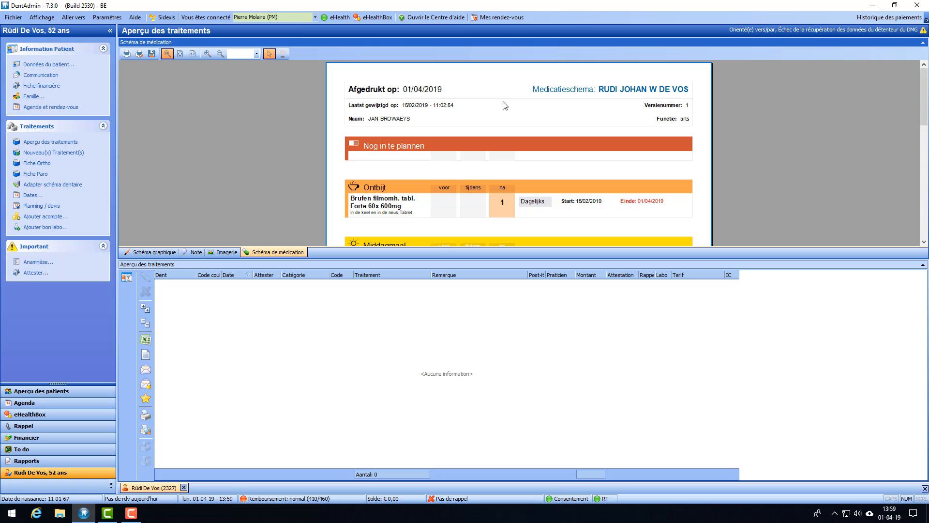
scroll(484, 116, "down", 1)
scroll(378, 137, "down", 1)
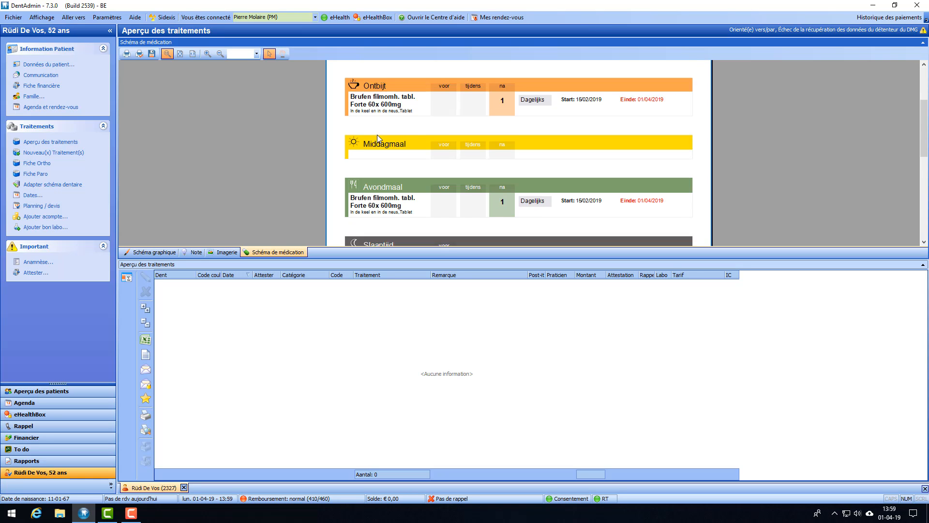
scroll(392, 121, "down", 3)
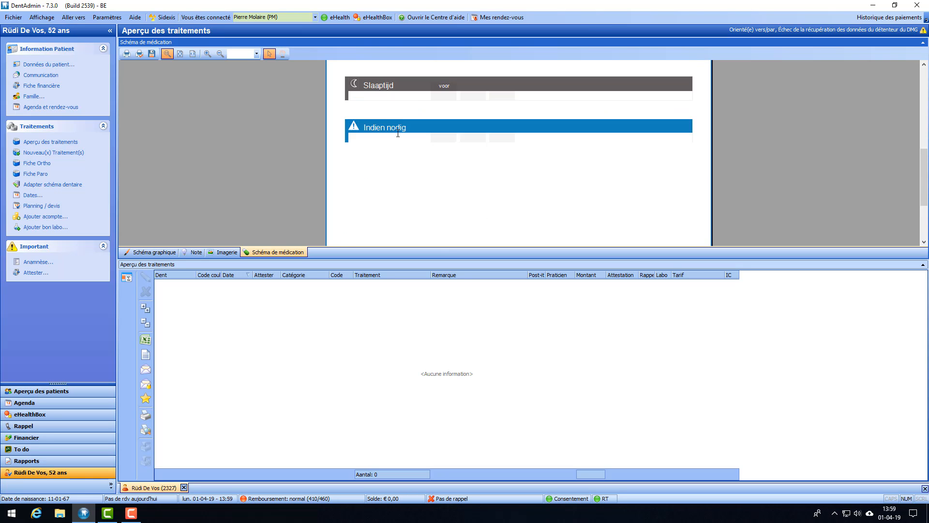
scroll(397, 133, "up", 5)
scroll(397, 132, "down", 4)
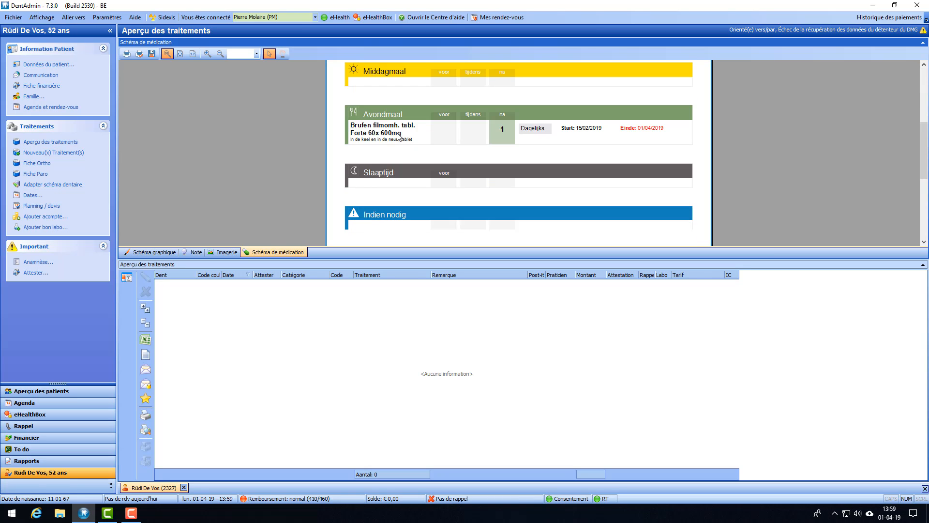
scroll(397, 135, "down", 2)
scroll(397, 136, "up", 5)
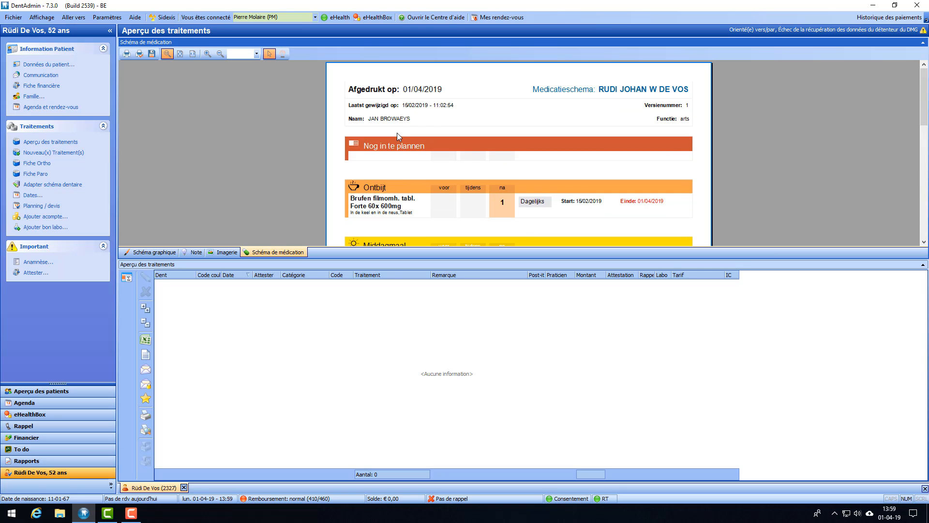
scroll(399, 102, "down", 2)
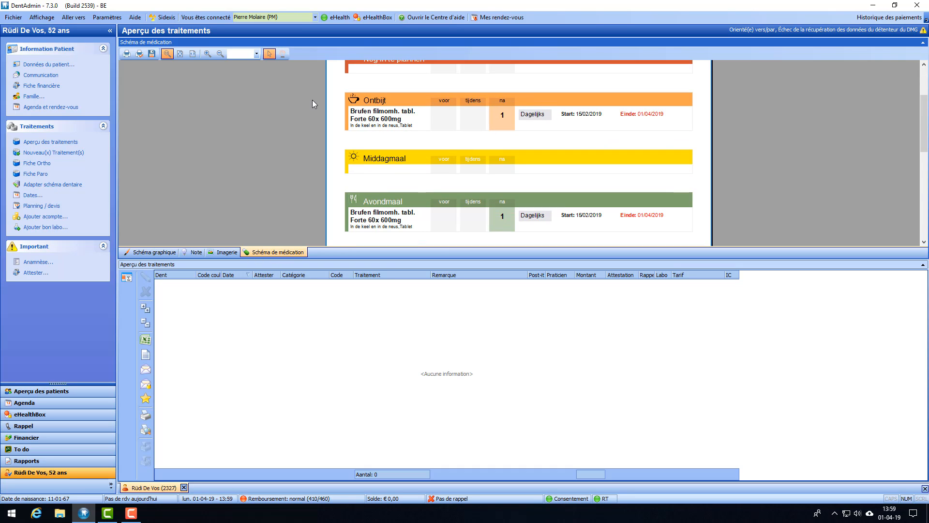
Step: Start a new treatment entry for the patient and open its Prescription dialog
left_click(53, 153)
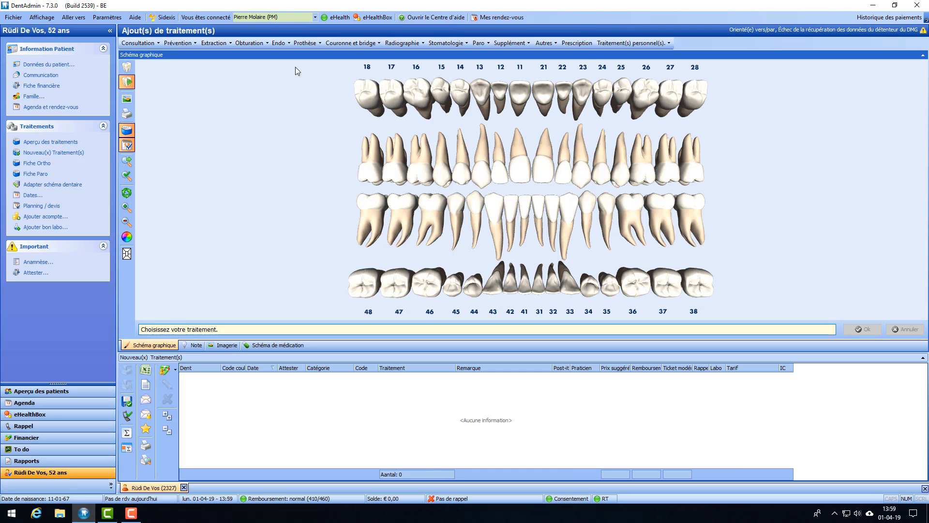
left_click(577, 42)
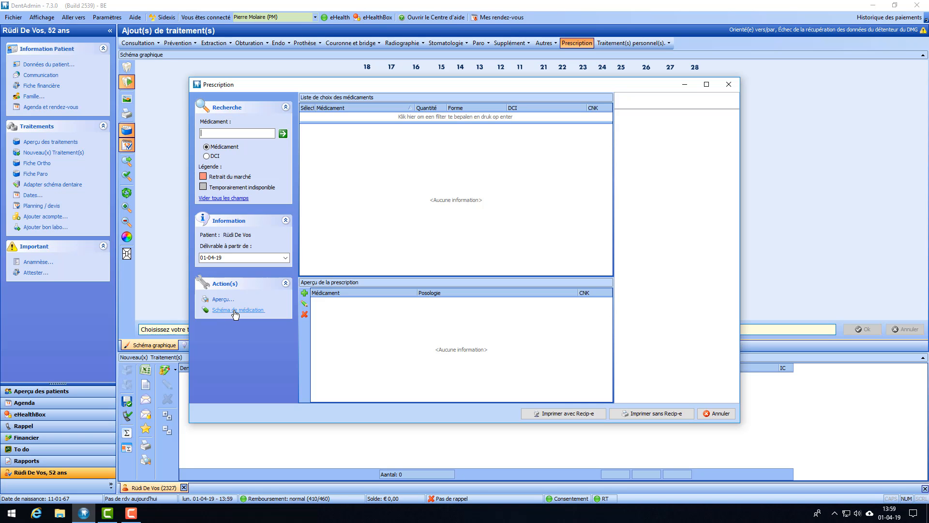
Step: Open the Schéma de médication and place it beside the Prescription dialog
left_click(235, 310)
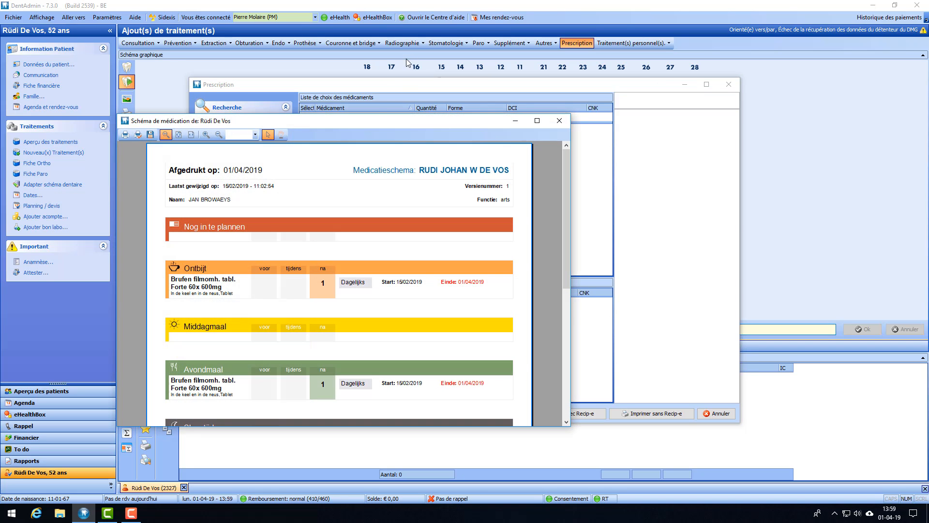
left_click_drag(437, 123, 437, 94)
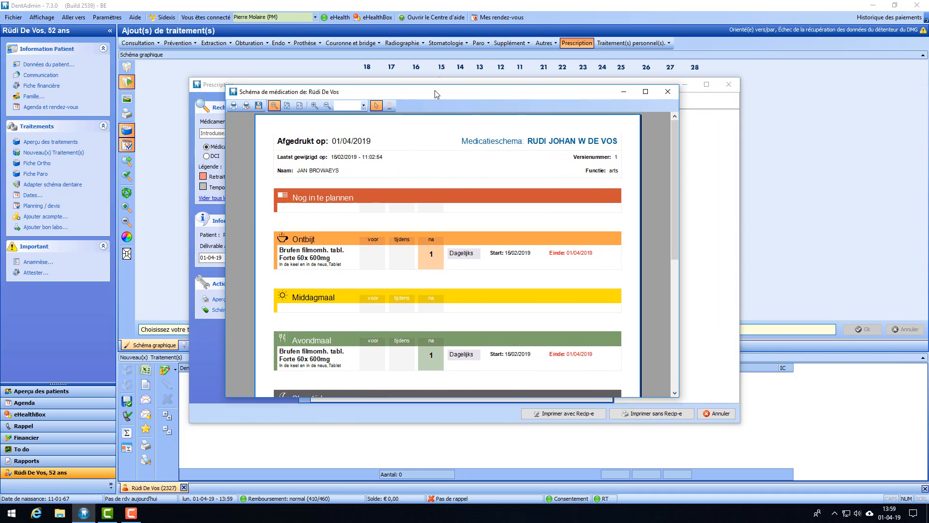
left_click_drag(334, 95, 601, 91)
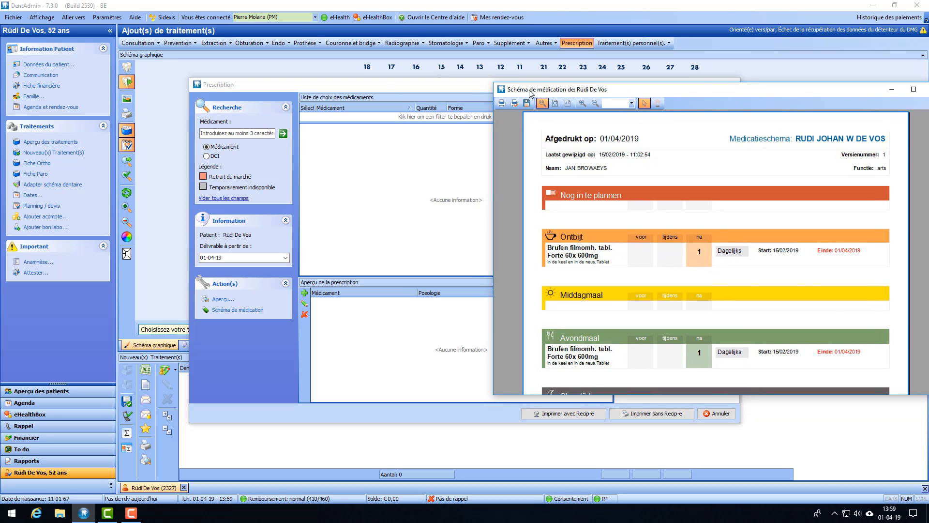
left_click_drag(348, 88, 177, 82)
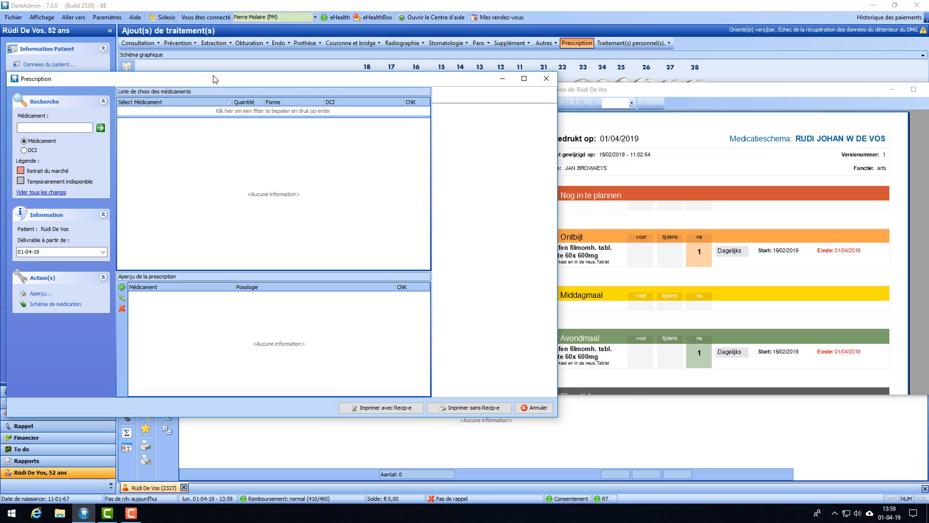
left_click_drag(620, 94, 684, 93)
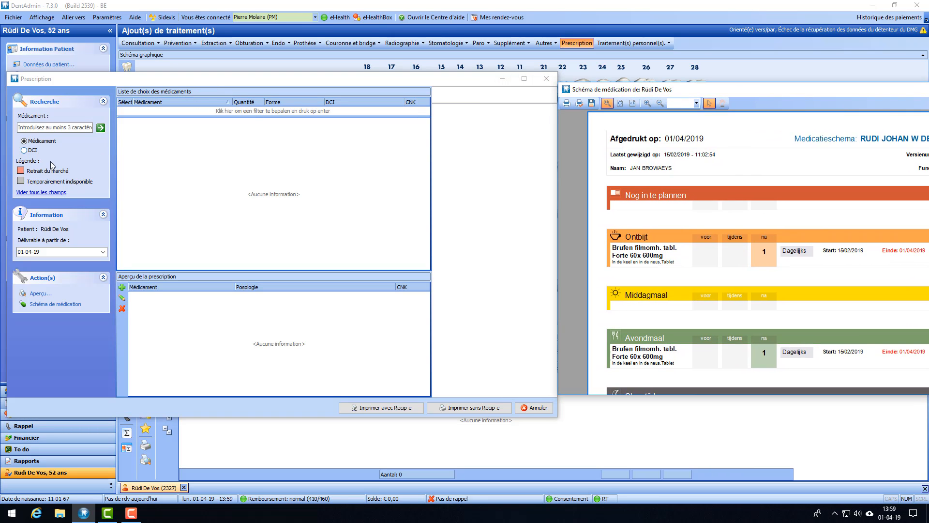
Step: Close the medication schema window and then the Prescription dialog
left_click(56, 128)
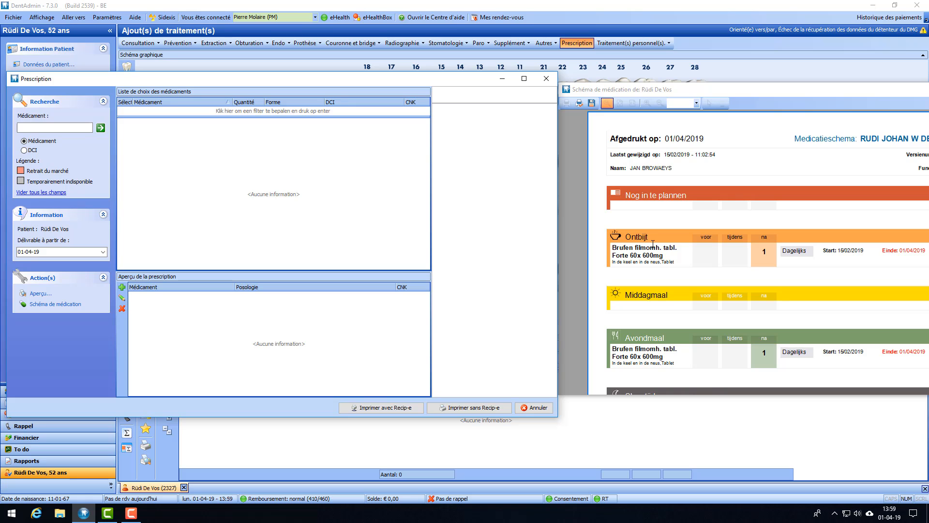
left_click_drag(779, 89, 527, 106)
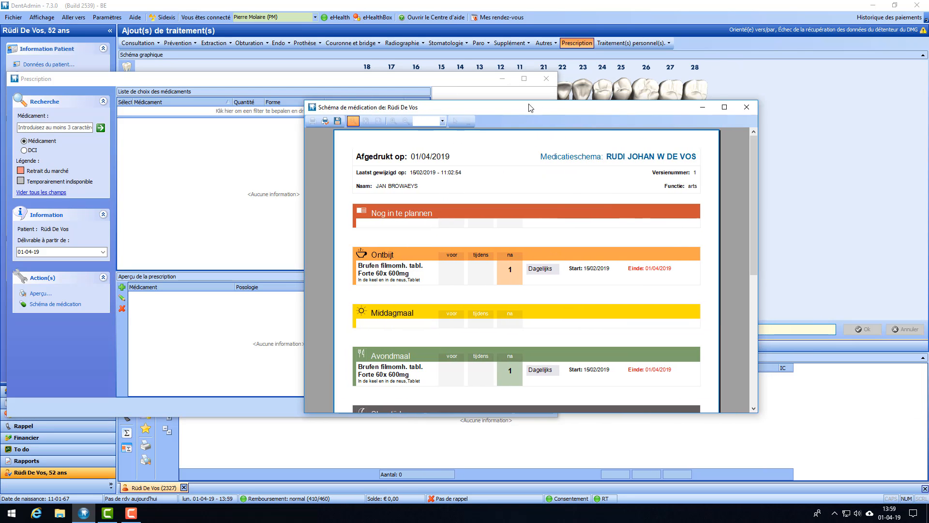
left_click(751, 105)
left_click(545, 79)
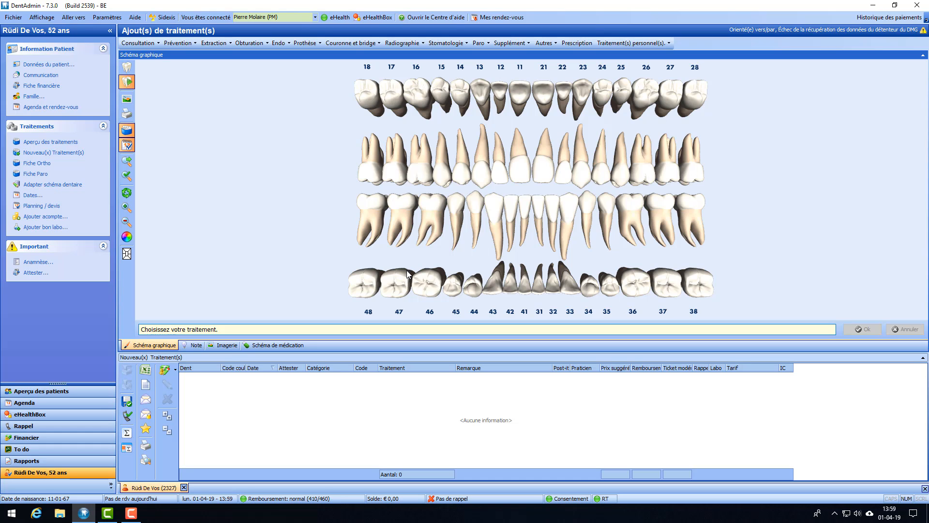
Step: On the Anamnèse page, open the Schéma de médication link, scroll through it, then close it
left_click(34, 263)
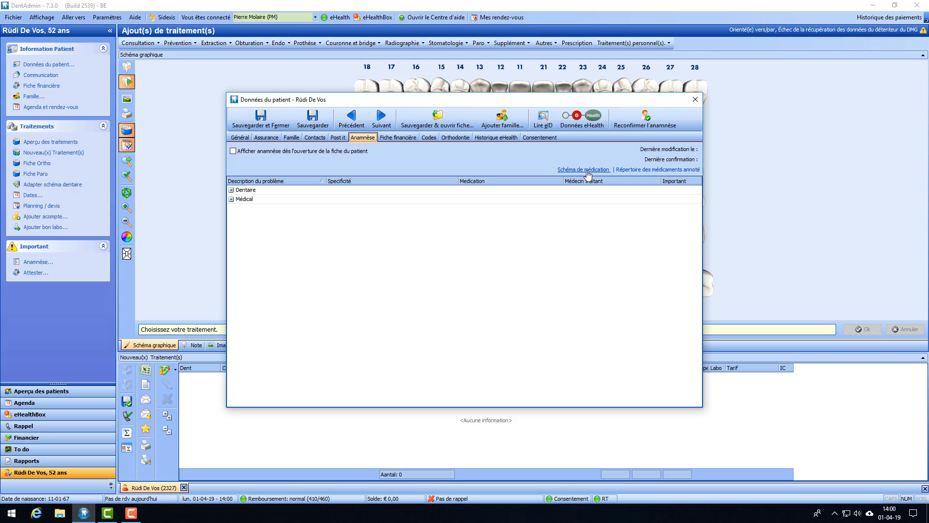
left_click(585, 171)
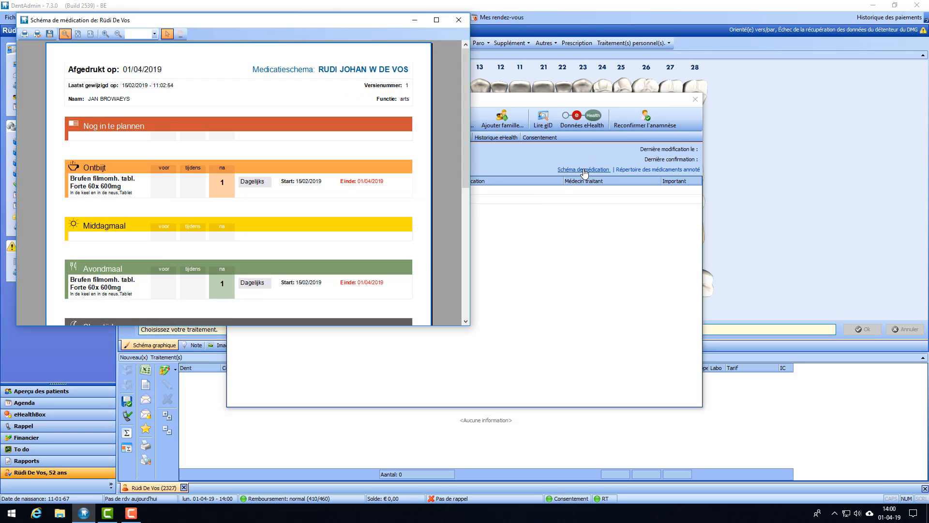
scroll(131, 87, "down", 3)
scroll(141, 174, "up", 3)
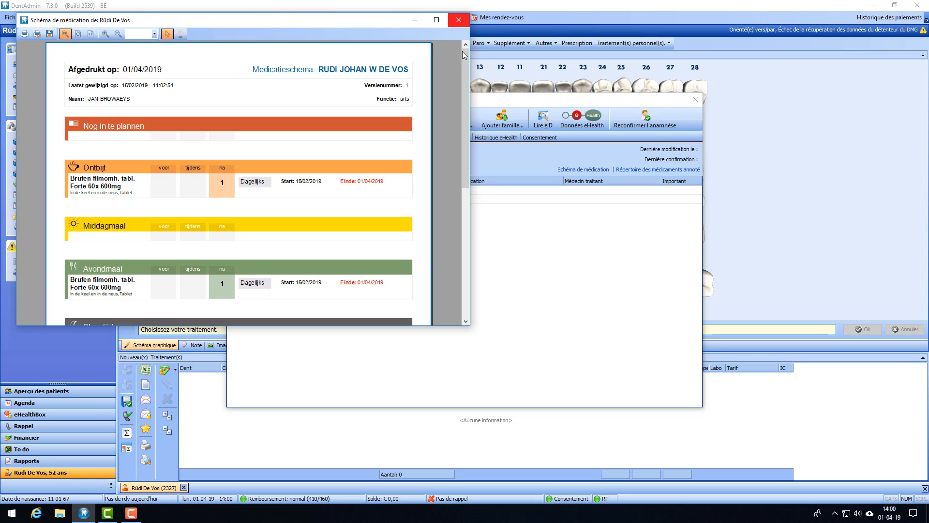
left_click_drag(463, 65, 458, 47)
left_click(463, 21)
Step: Close Données du patient and the patient tab, then reopen the 52-year-old patient's file
left_click(696, 98)
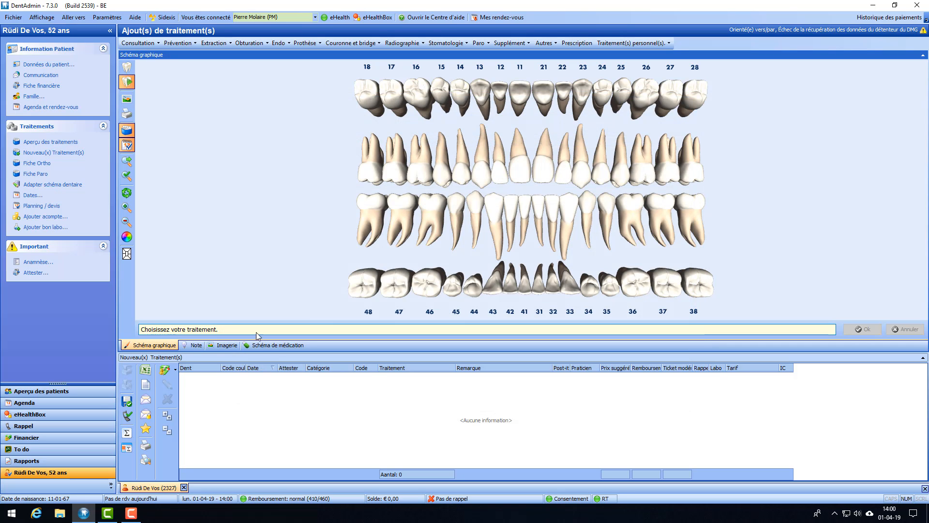
left_click(184, 487)
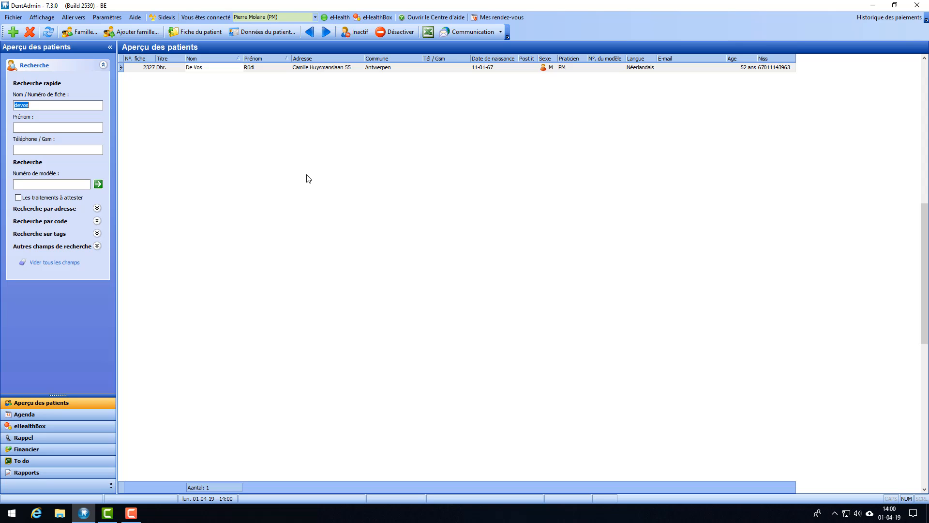
double_click(193, 68)
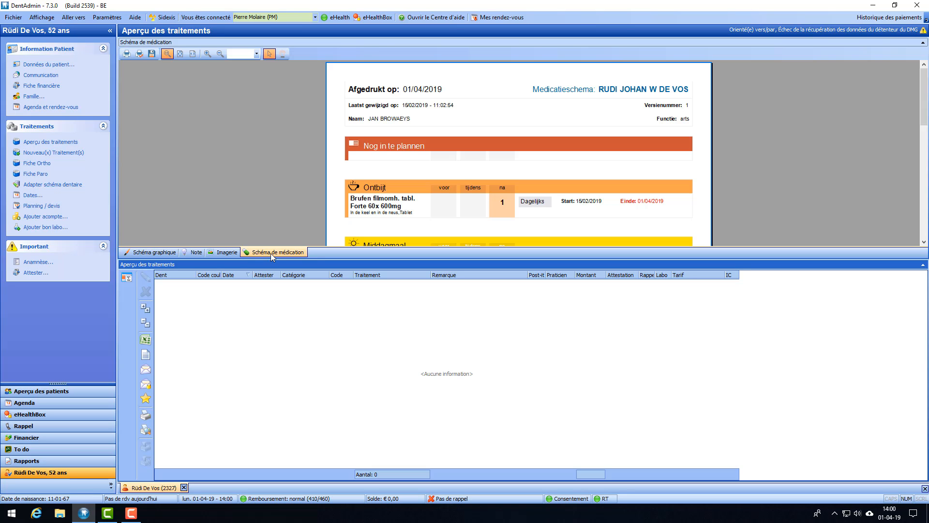
Step: Scroll through the Brufen Forte 600mg medication schema and return to its top
scroll(492, 120, "down", 10)
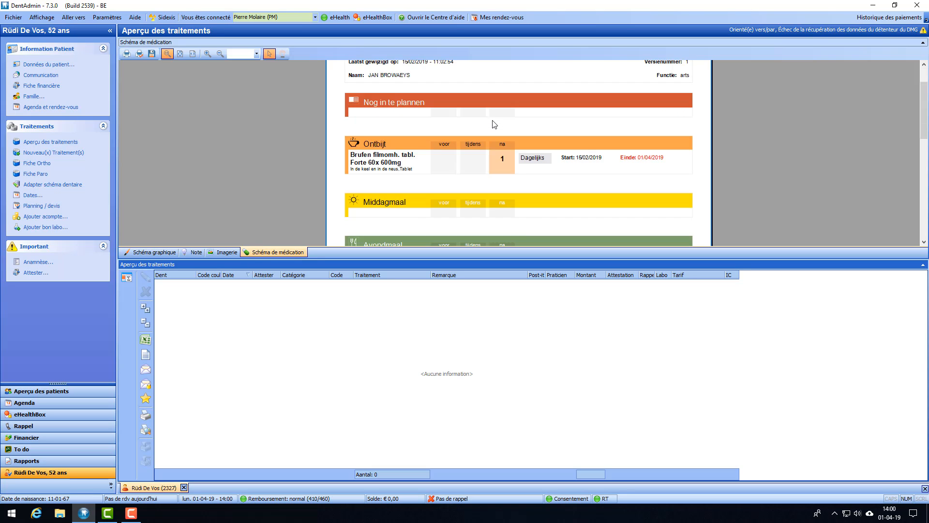
scroll(493, 122, "up", 8)
scroll(493, 123, "up", 2)
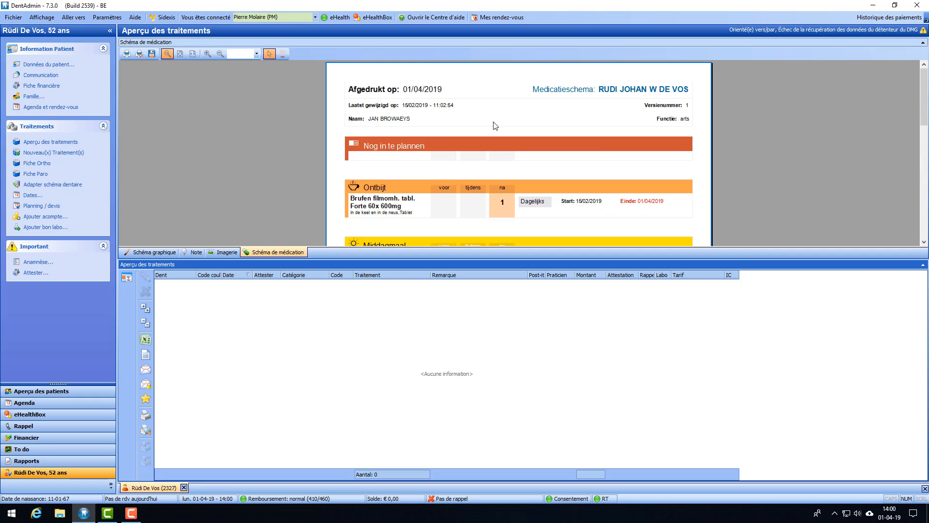